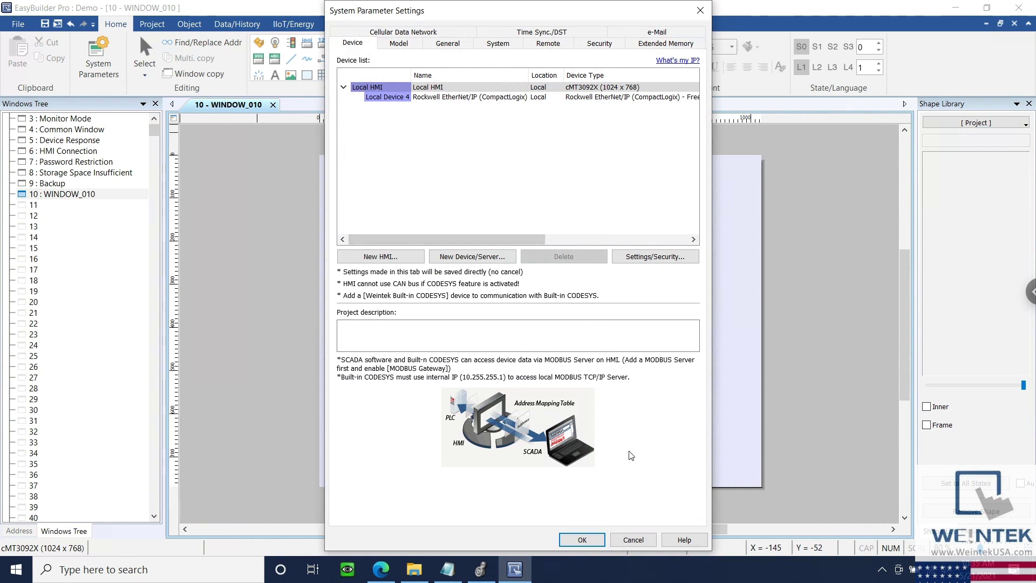
- Close System Parameter Settings and show the object tools for the empty WINDOW_010
click(588, 542)
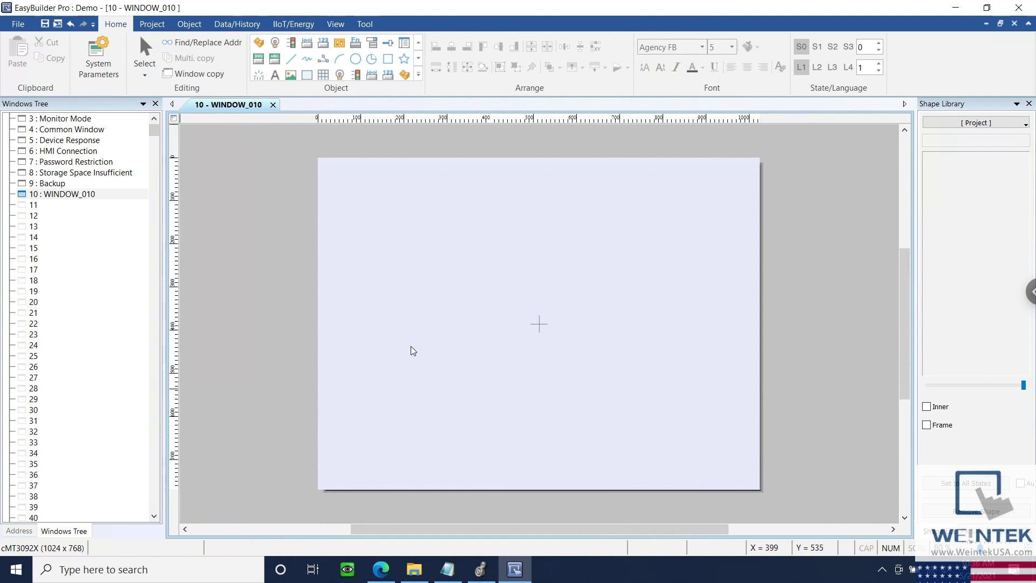
click(192, 25)
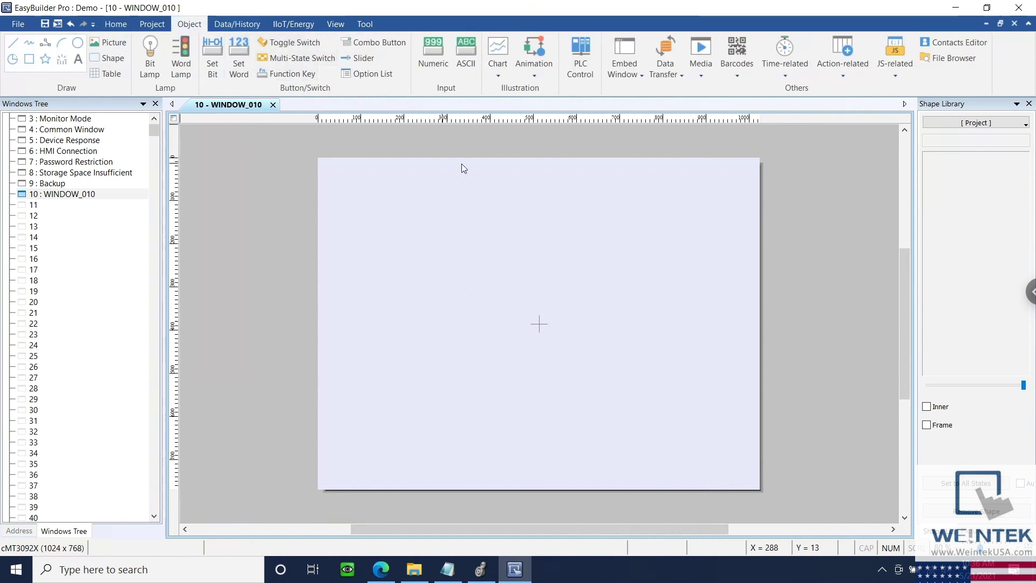
- Start a new PLC Web Browser object from Media objects and untick Show navigation bar
click(711, 75)
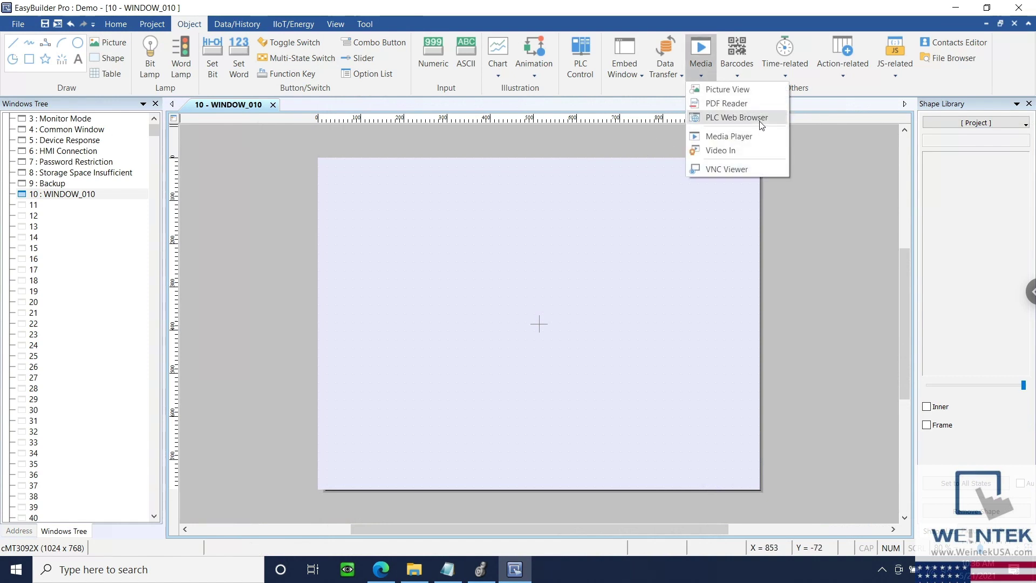
click(759, 119)
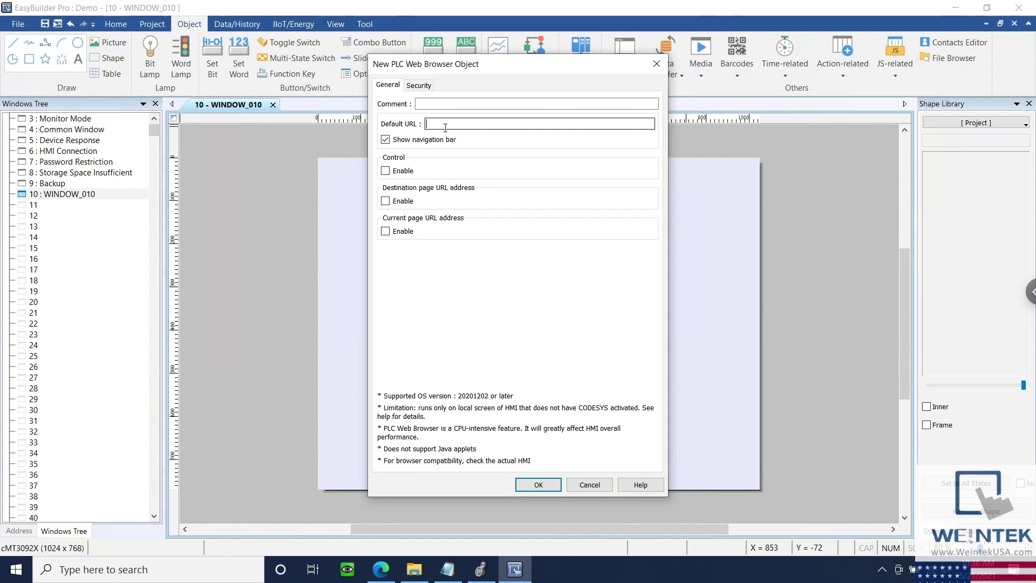
click(392, 144)
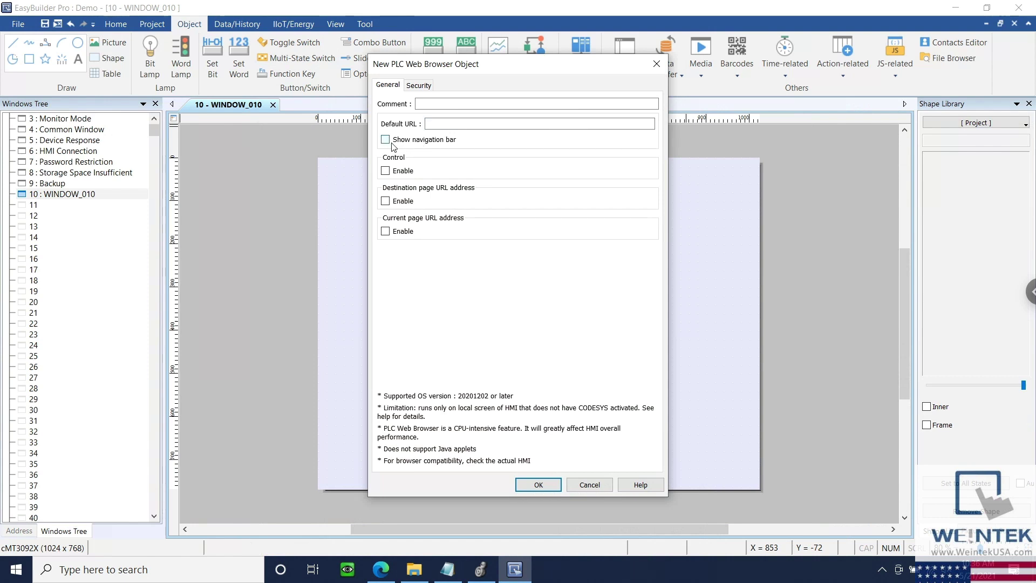
- Re-enable Show navigation bar and check the control address Usage help
click(385, 141)
click(386, 171)
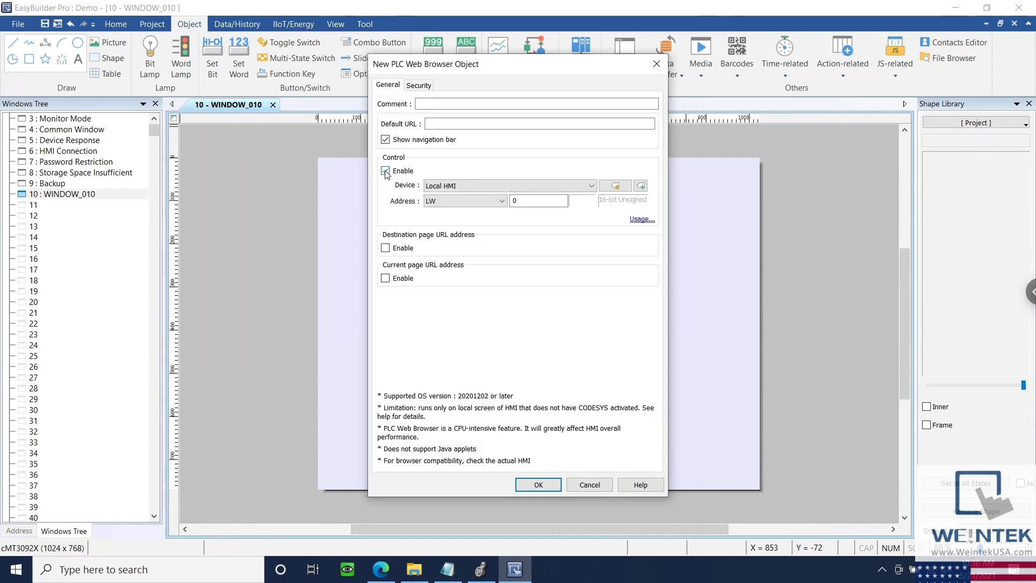
click(632, 219)
click(636, 219)
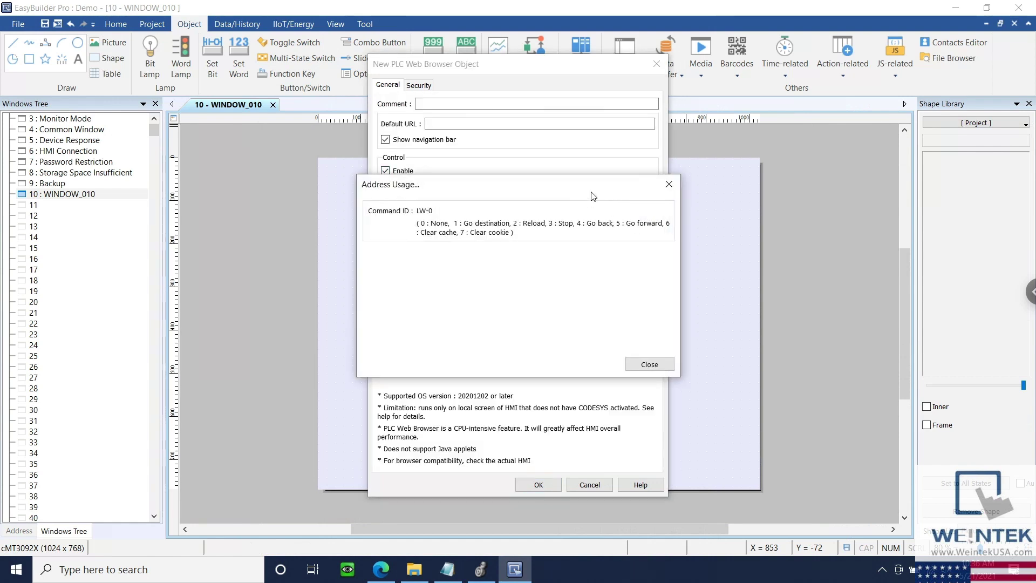
drag(628, 191, 899, 176)
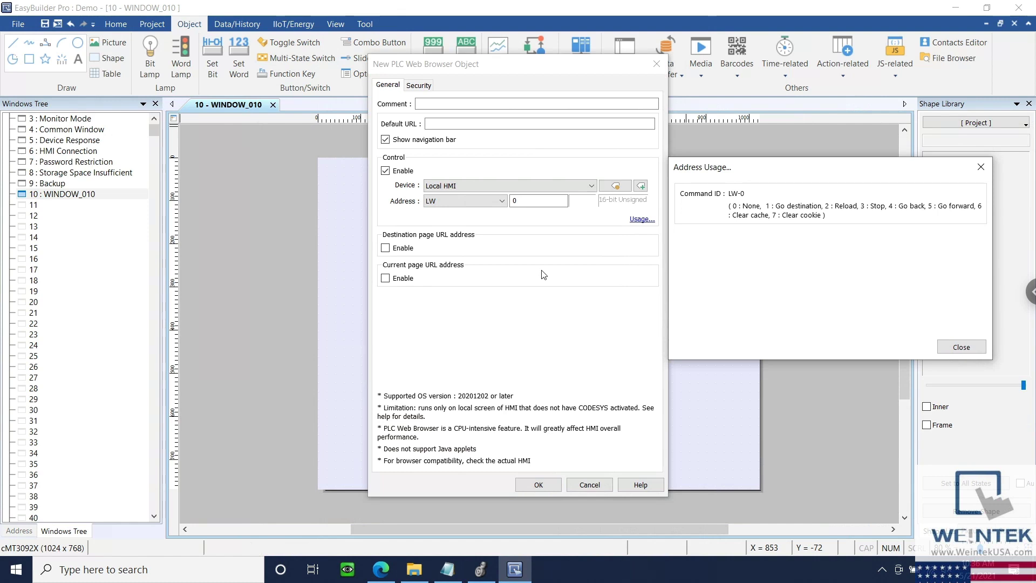
click(385, 258)
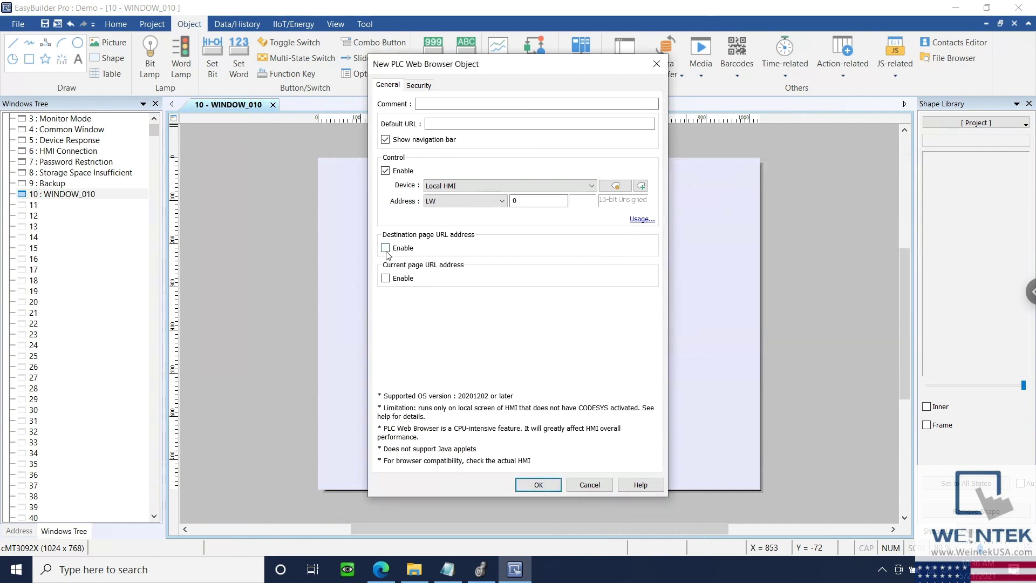
- Leave control, destination URL and current URL addresses disabled, then accept the browser settings
click(385, 248)
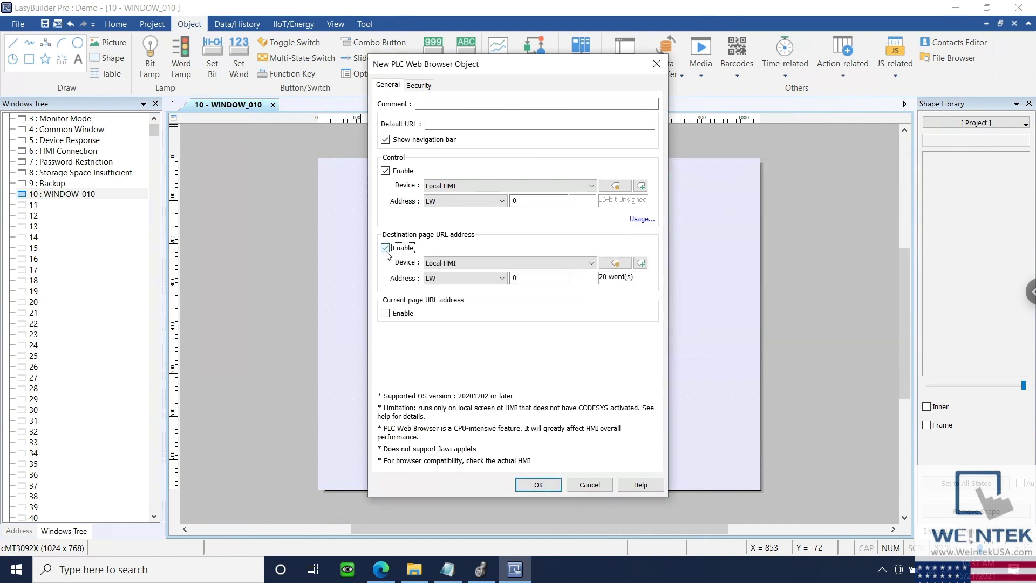
click(385, 313)
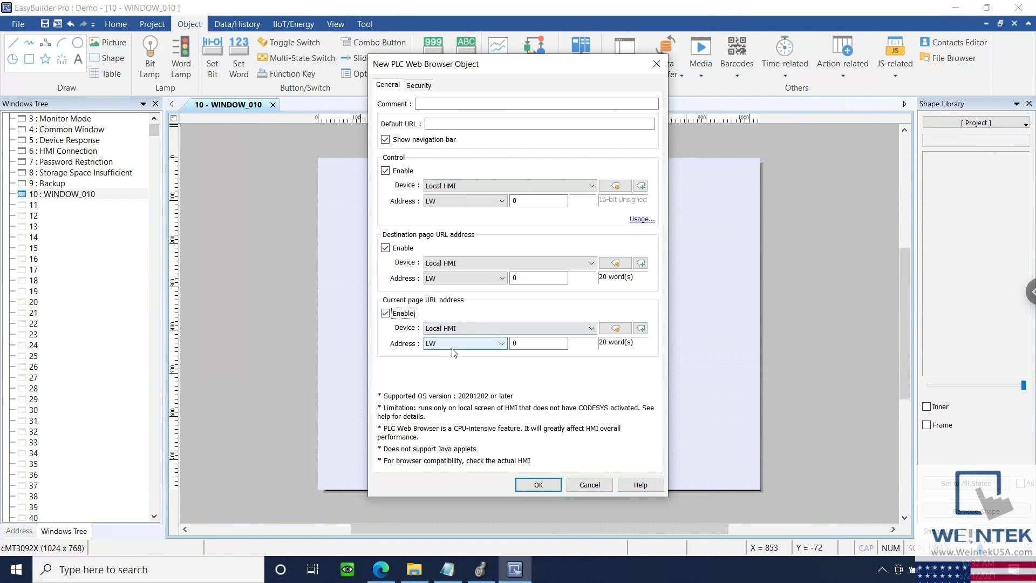
click(385, 313)
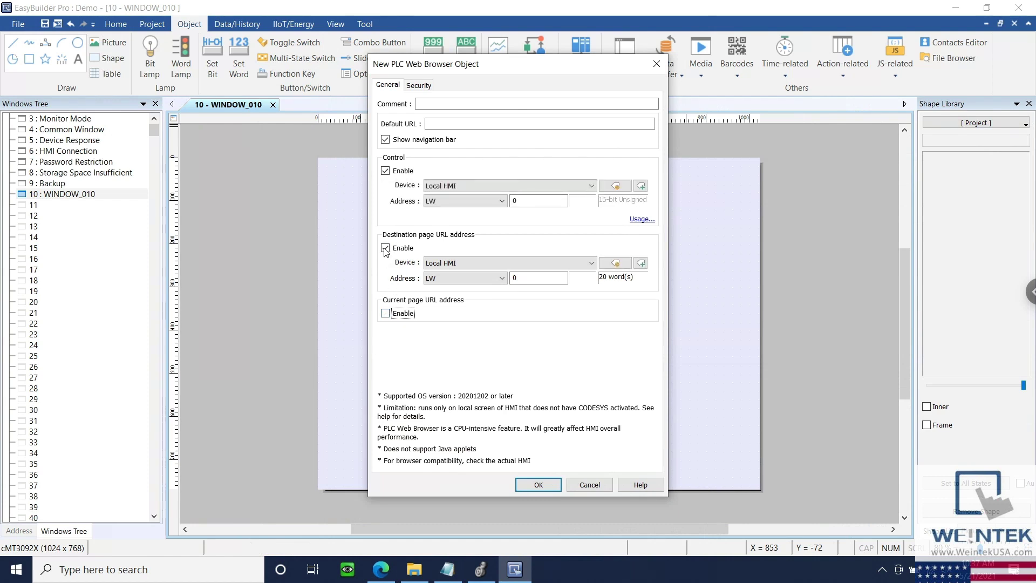
click(385, 249)
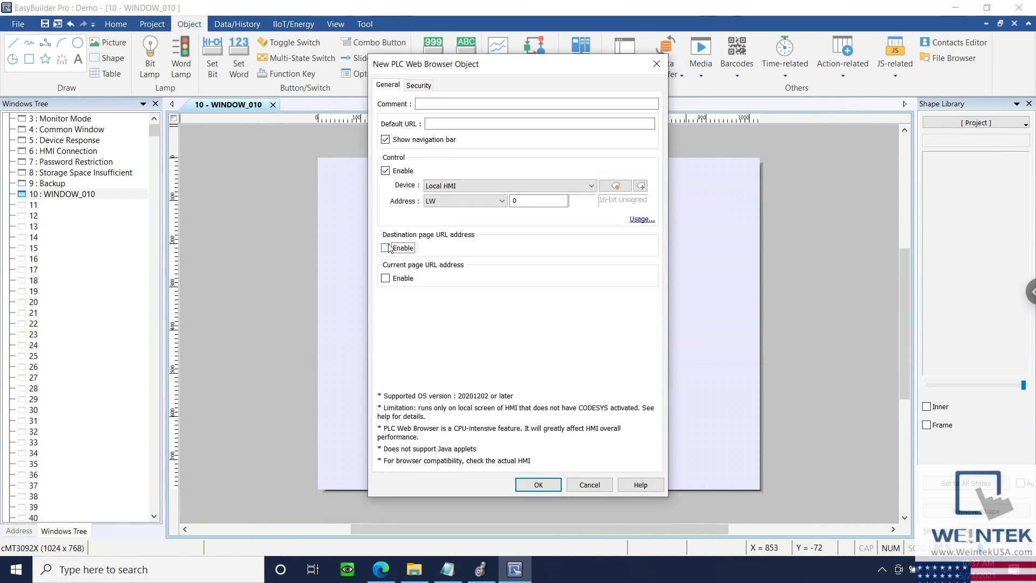
click(385, 171)
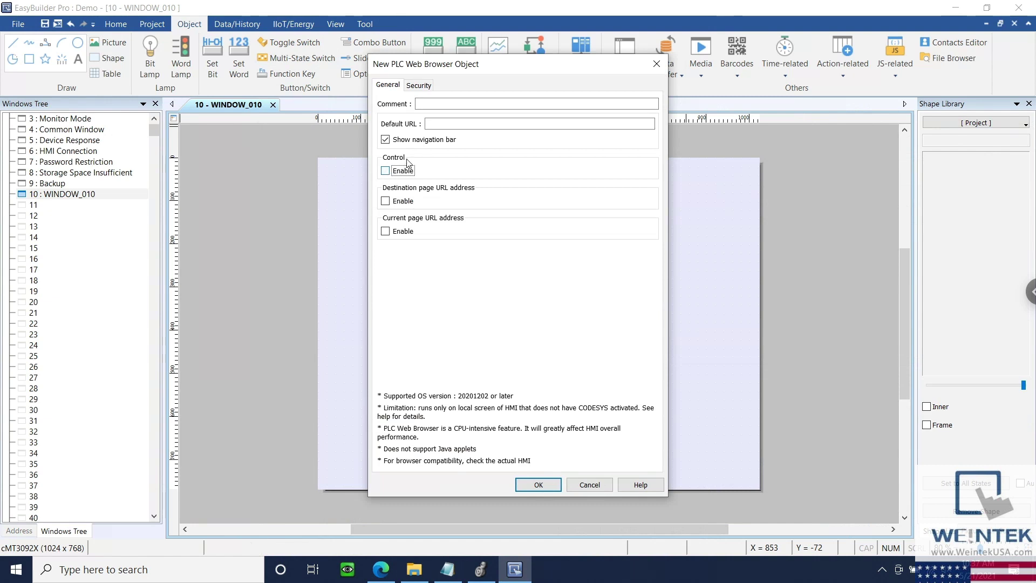
click(443, 124)
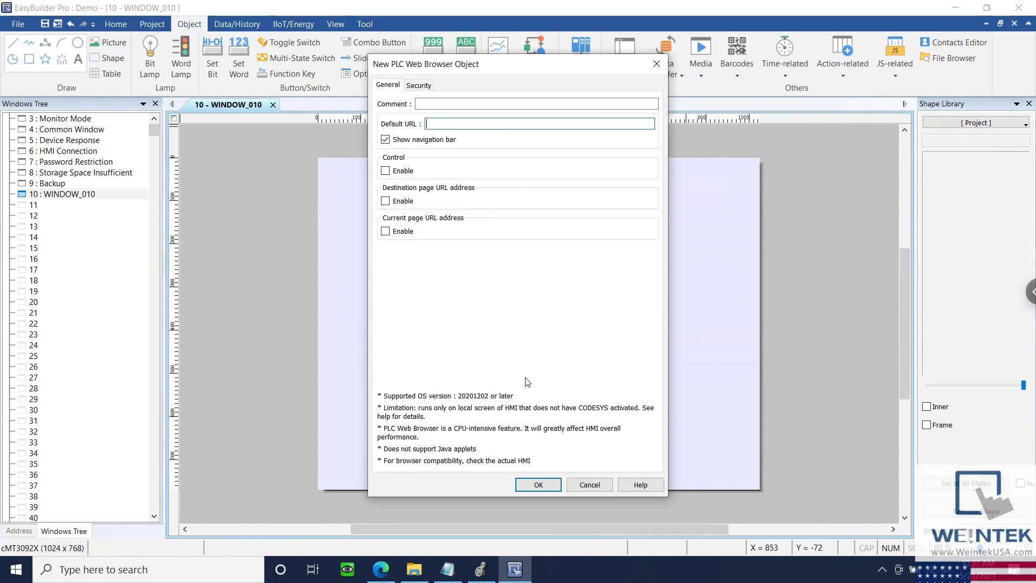
click(522, 482)
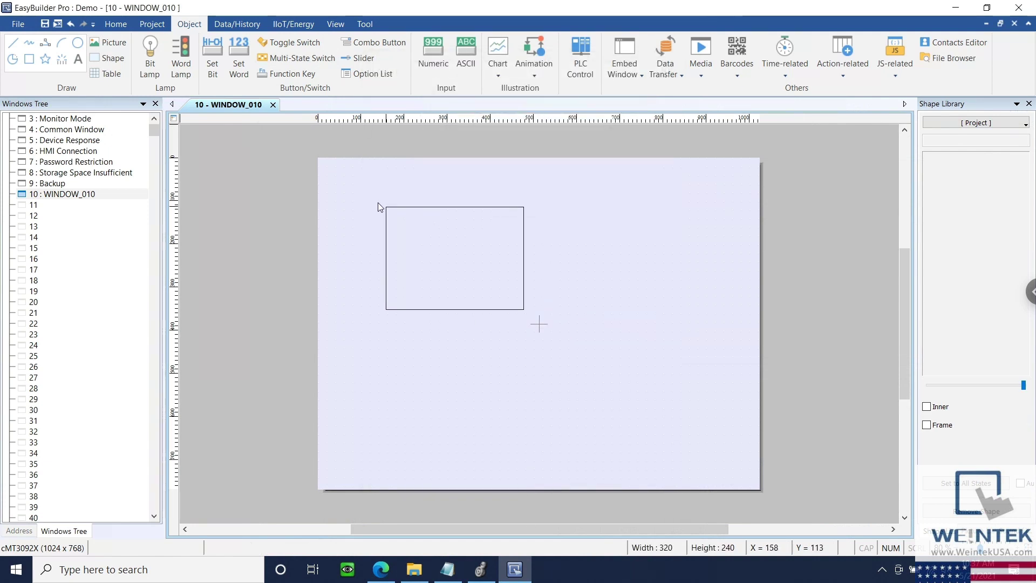
- Place the web browser object on WINDOW_010 and enlarge it to fill most of the window
click(377, 202)
drag(517, 307, 718, 456)
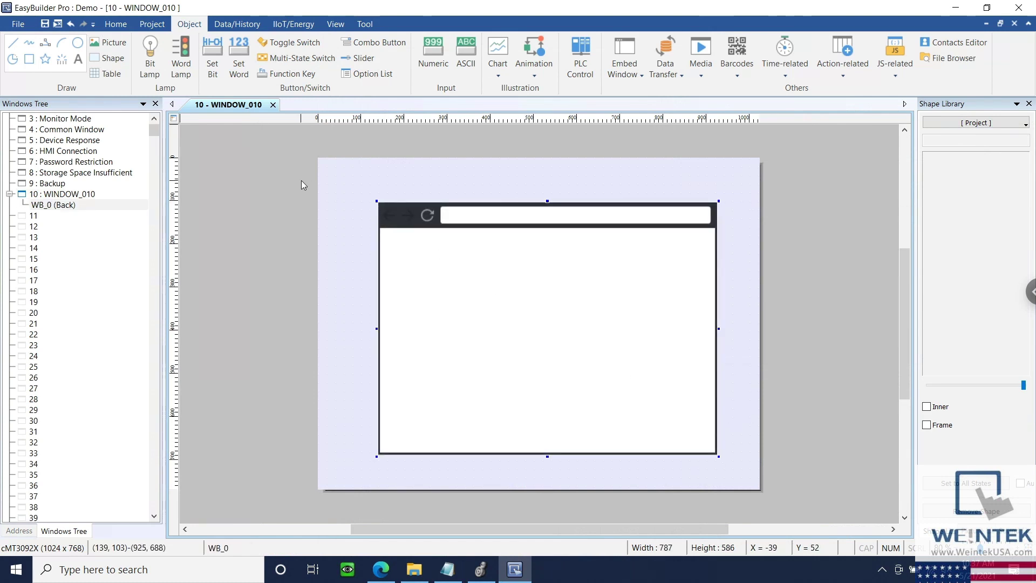
click(152, 24)
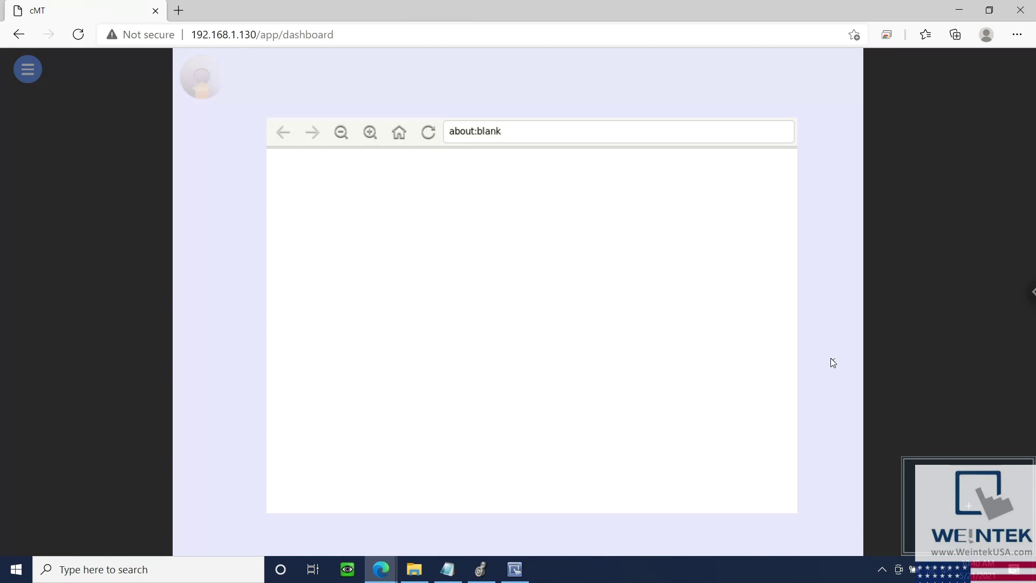
- Replace about:blank with 192.168.1.180 in the HMI browser and load the CompactLogix page
click(602, 133)
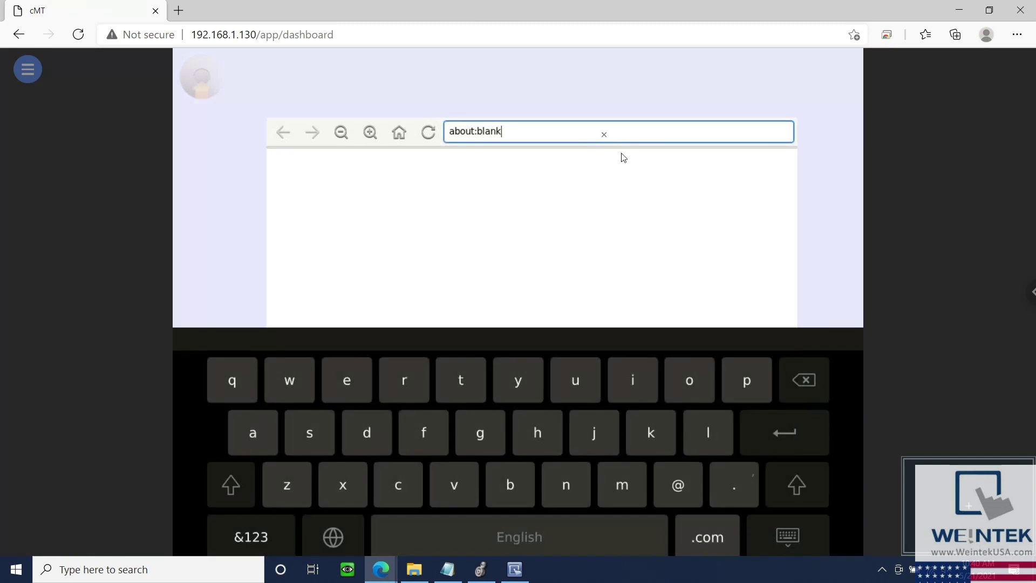
click(804, 380)
click(251, 537)
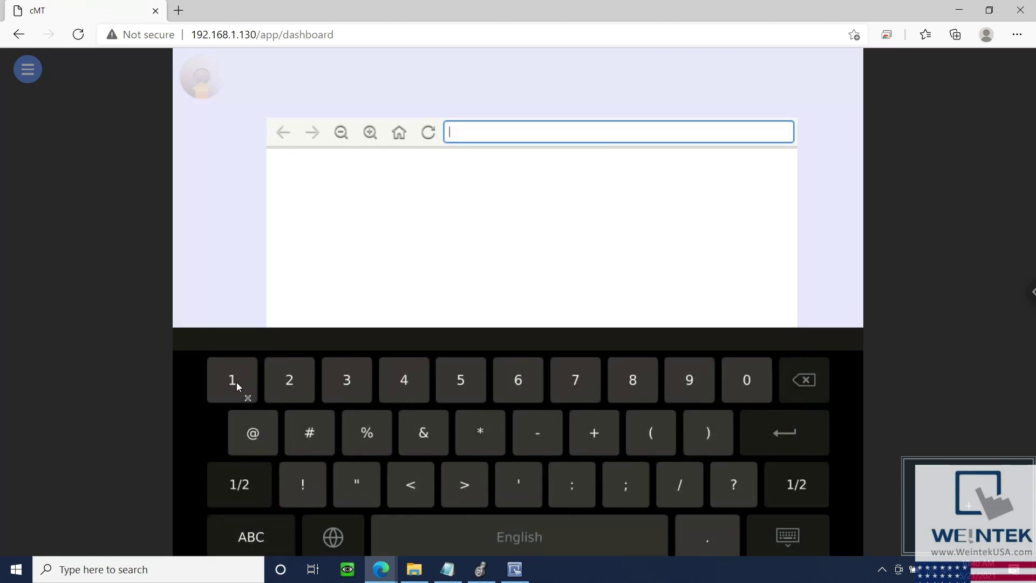
click(233, 381)
click(688, 378)
click(309, 376)
click(703, 534)
click(232, 380)
click(518, 380)
click(632, 380)
click(707, 537)
click(232, 380)
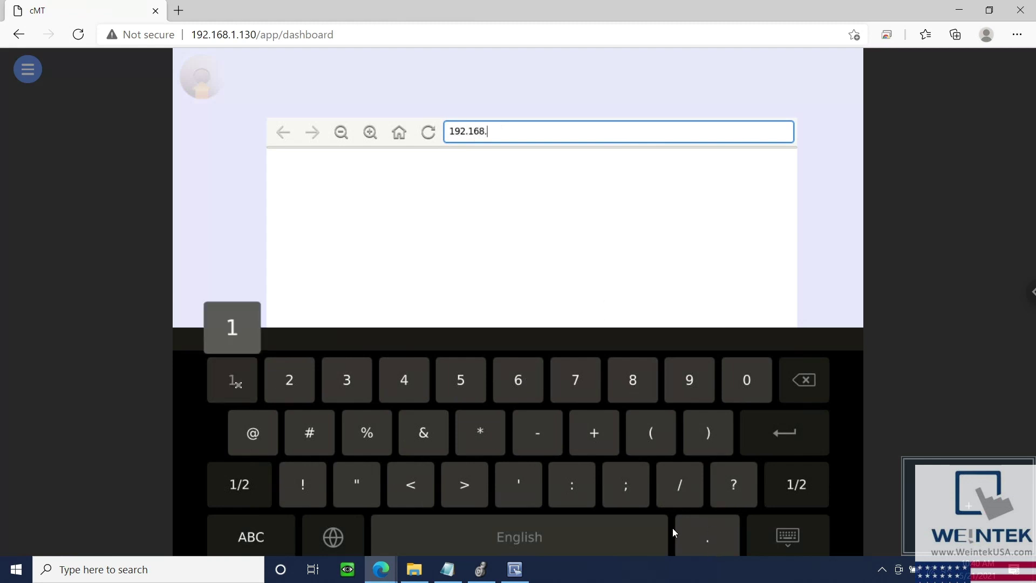
click(707, 537)
click(232, 379)
click(633, 380)
click(747, 380)
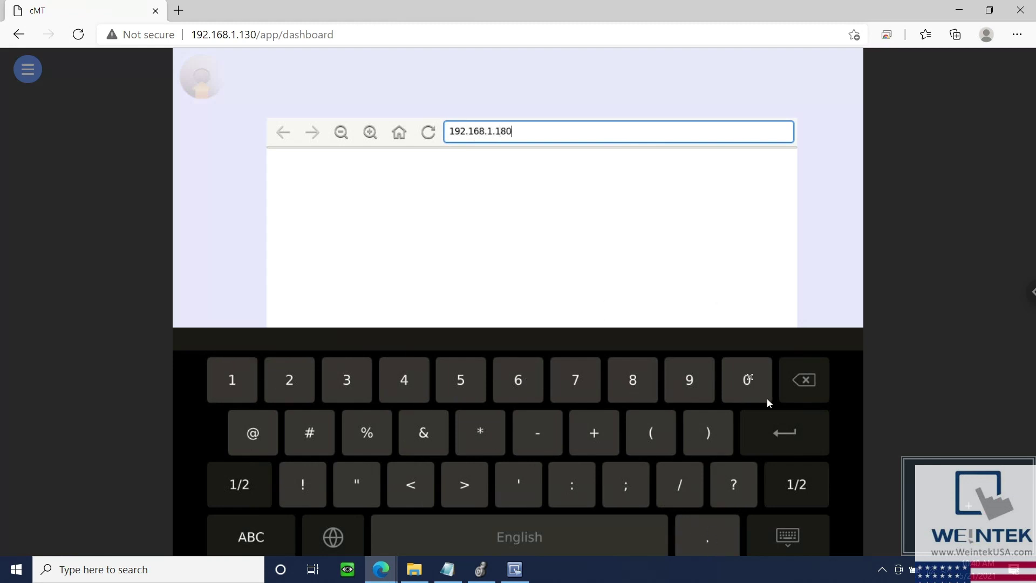
click(784, 433)
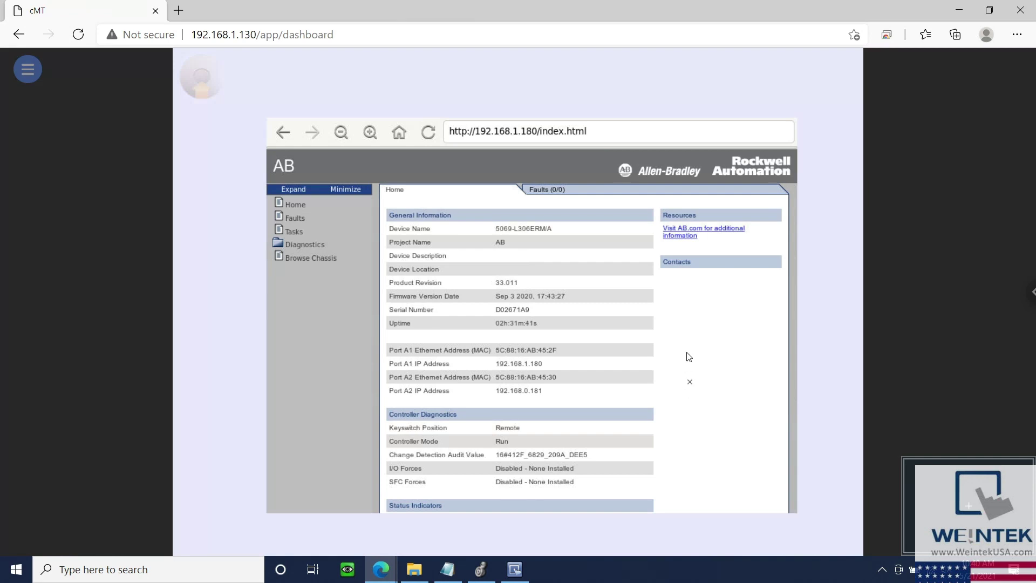
- Scroll the controller page, view its Faults page, then return to Home
scroll(668, 265, down, 5)
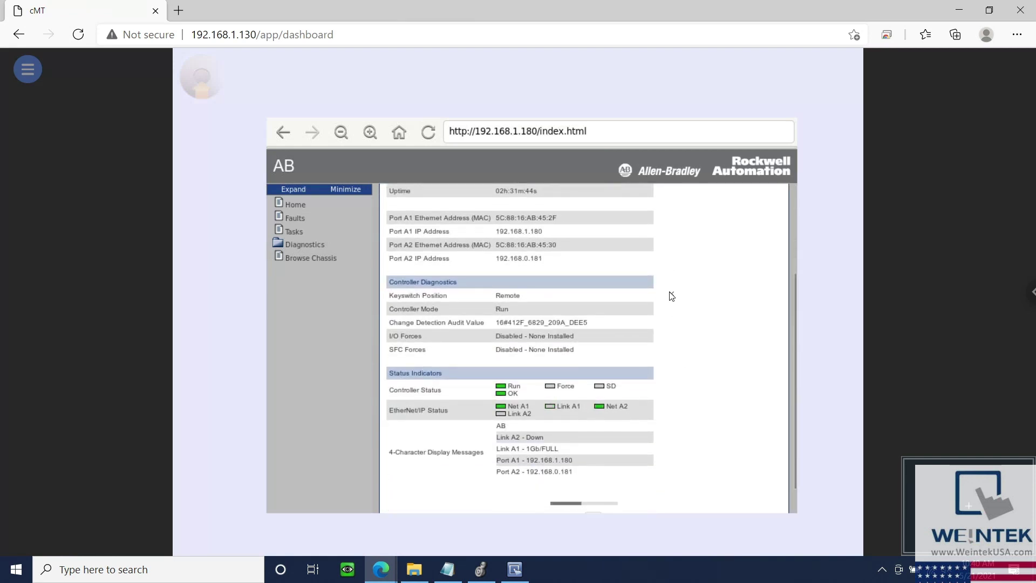
scroll(610, 227, down, 1)
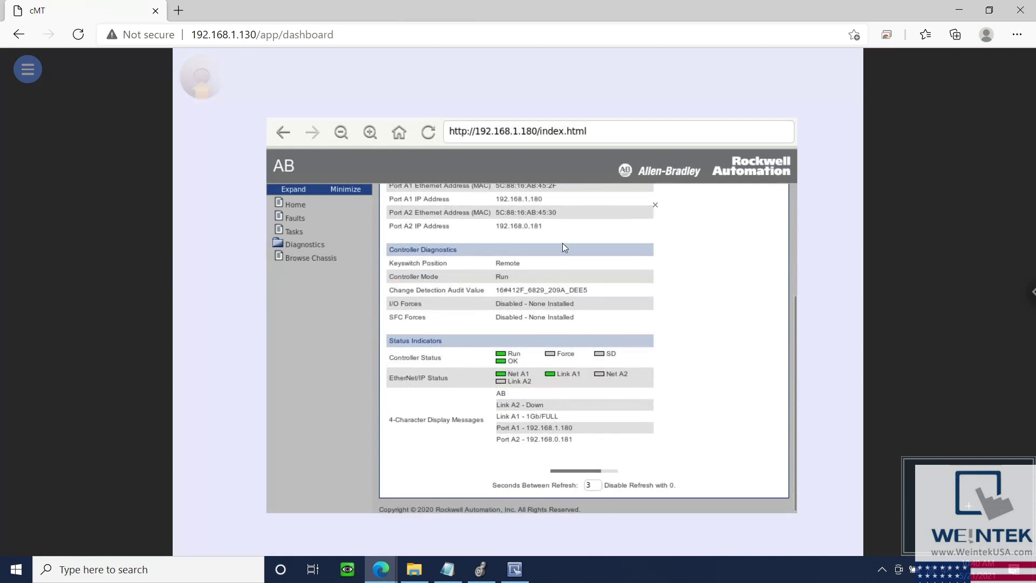
click(299, 216)
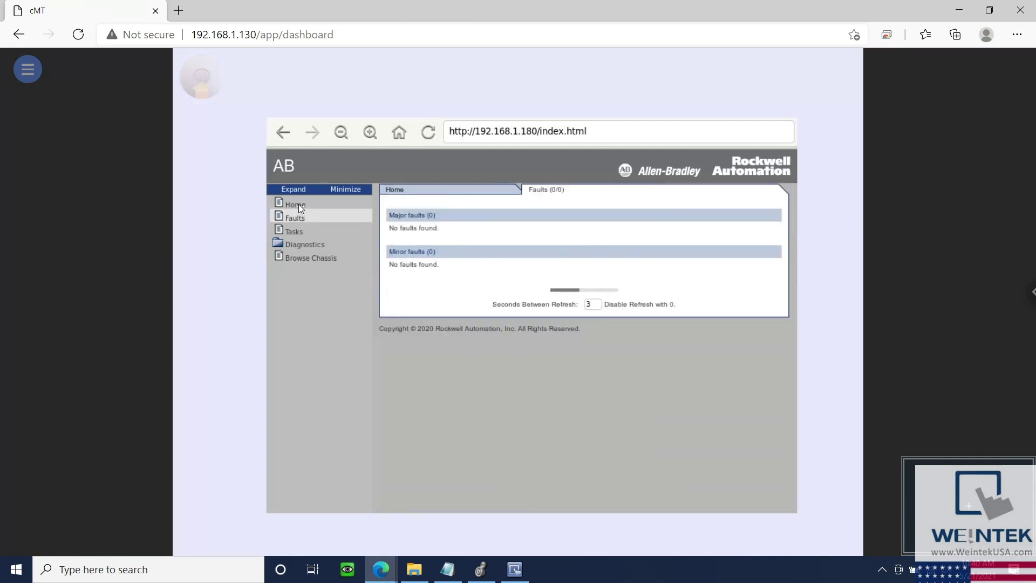
click(299, 204)
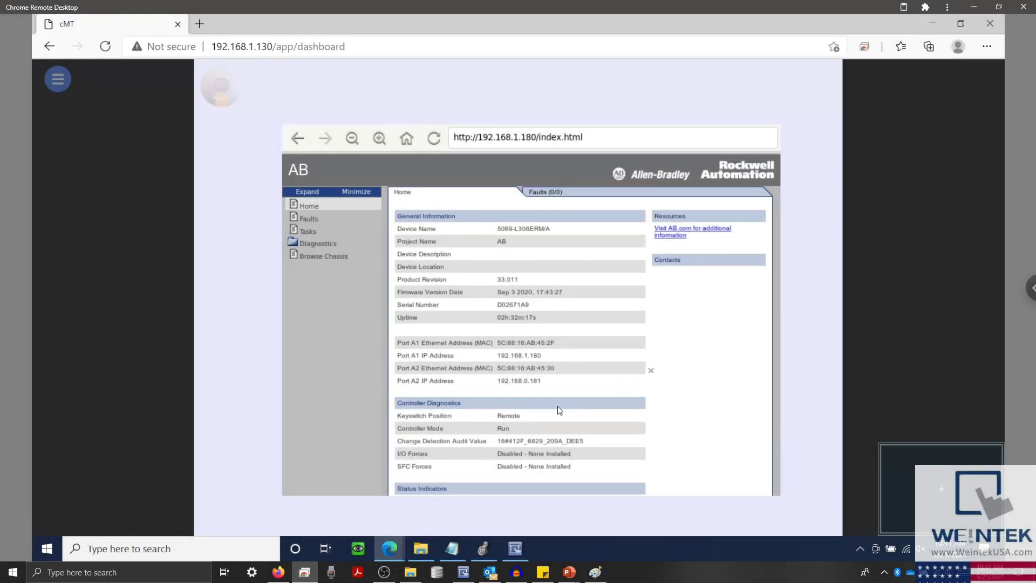
- Bring Firefox forward and switch to the Weintek.com Download page listing cMT Viewer
click(279, 573)
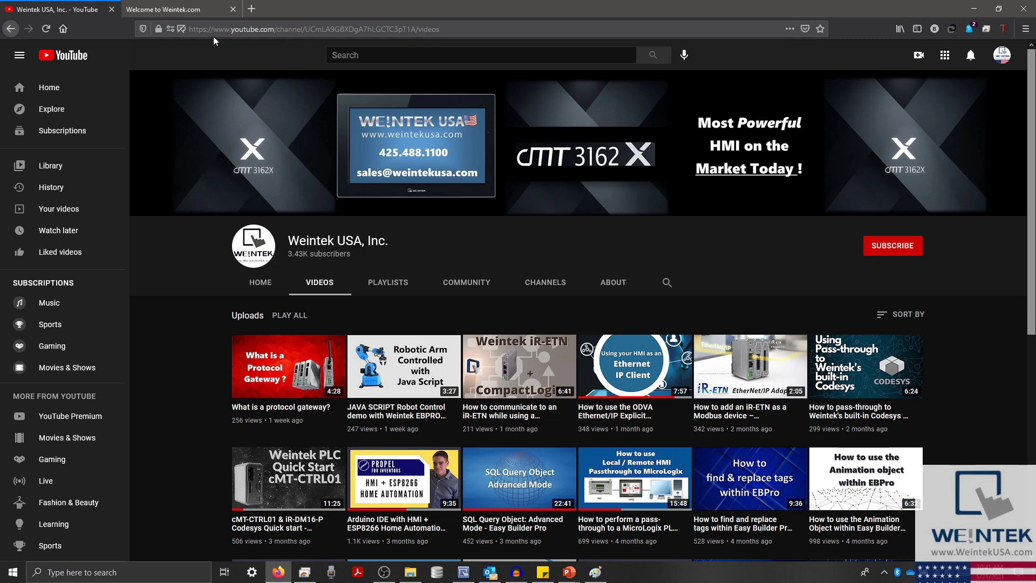
click(205, 12)
scroll(181, 265, down, 1)
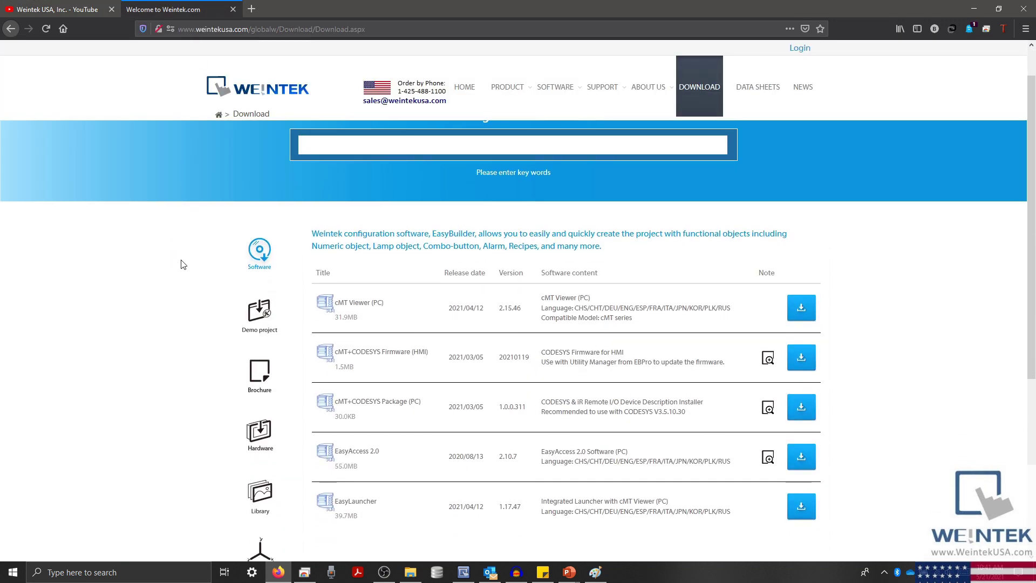